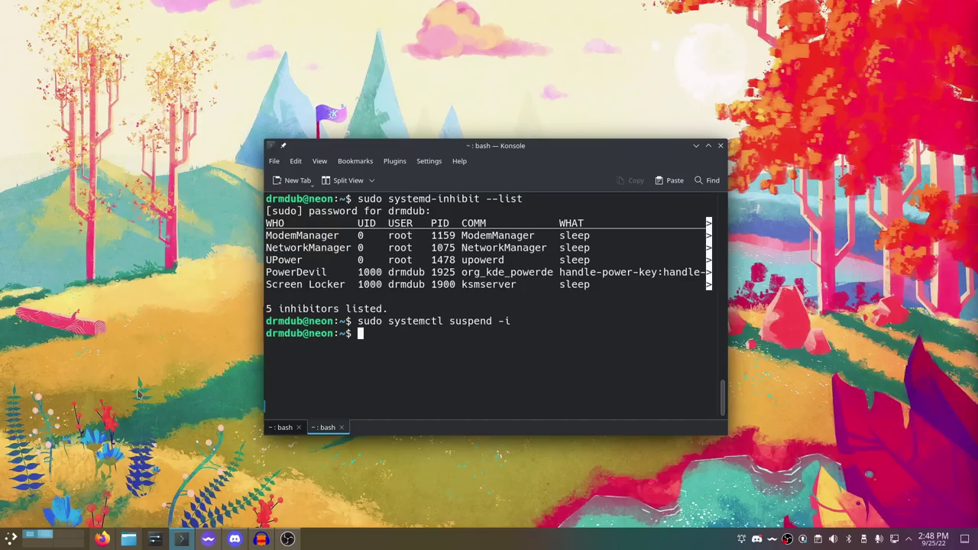
Open System Settings, look over its categories and open the keyboard Shortcuts settings.
{"action": "left_click", "coordinate": [155, 539]}
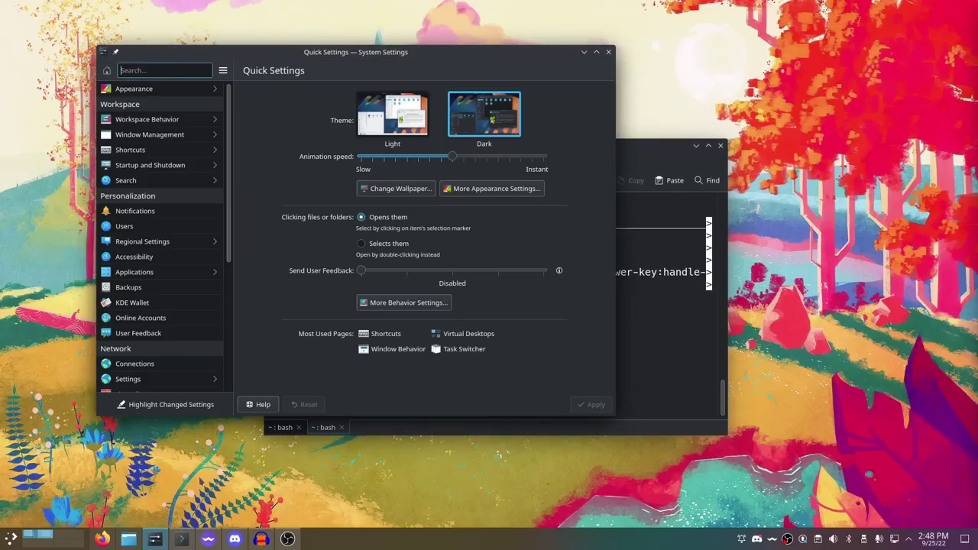
{"action": "left_click_drag", "start_coordinate": [400, 36], "coordinate": [586, 37]}
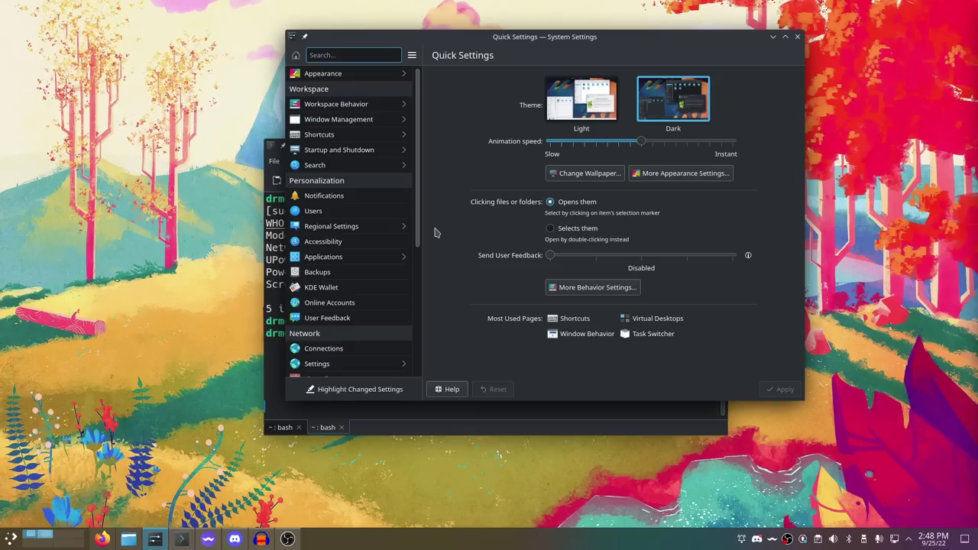
{"action": "scroll", "coordinate": [421, 239], "scroll_direction": "down", "scroll_amount": 3}
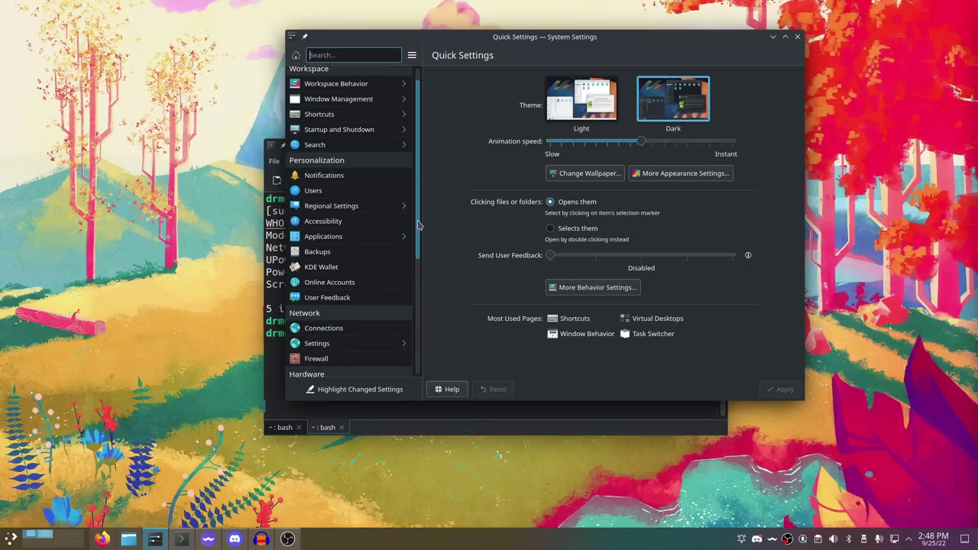
{"action": "scroll", "coordinate": [422, 222], "scroll_direction": "up", "scroll_amount": 3}
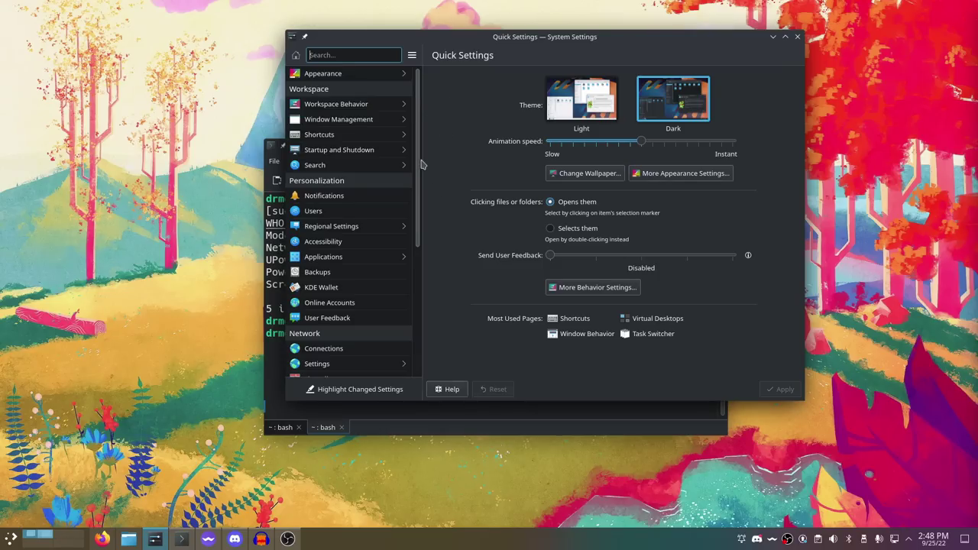
{"action": "scroll", "coordinate": [416, 176], "scroll_direction": "down", "scroll_amount": 2}
{"action": "scroll", "coordinate": [417, 180], "scroll_direction": "down", "scroll_amount": 1}
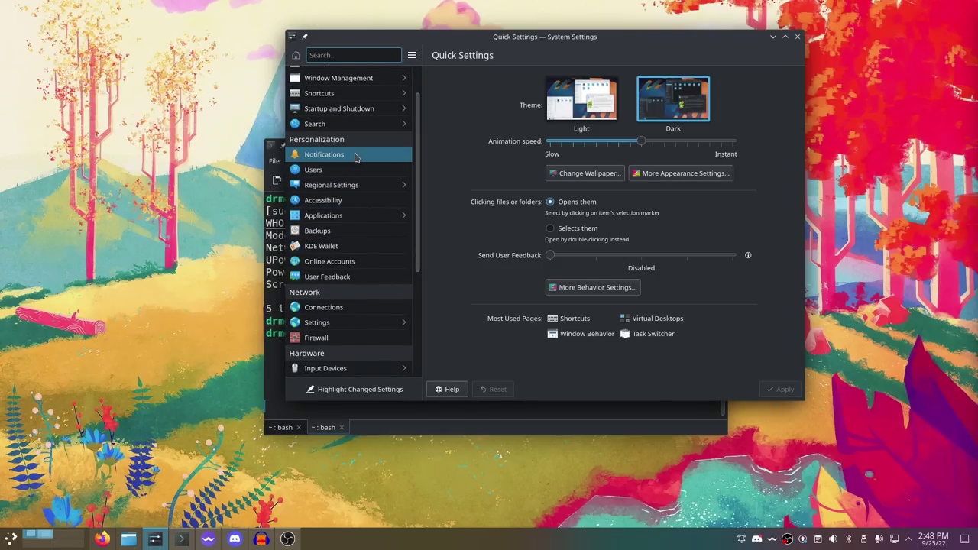
{"action": "left_click", "coordinate": [343, 95]}
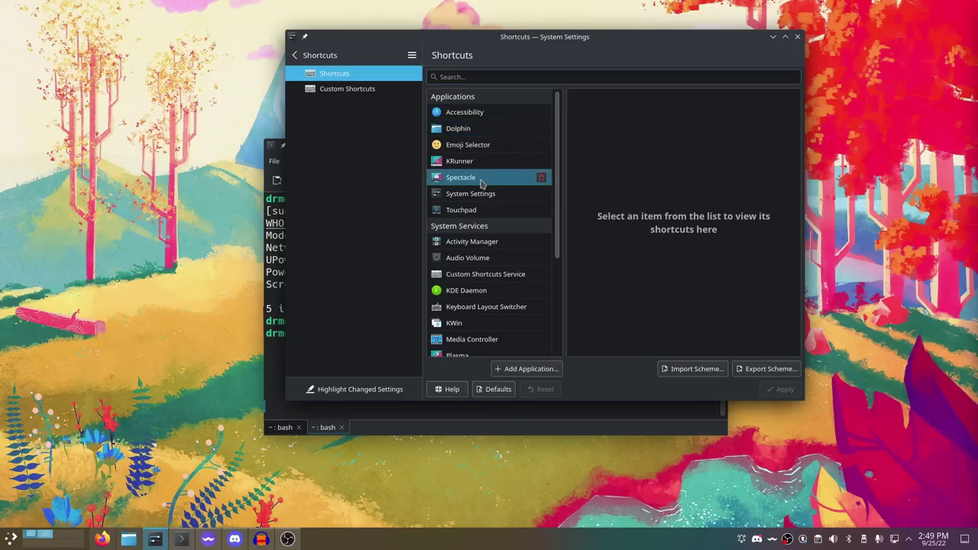
Examine the KWin shortcuts for moving and tiling windows, and close System Settings when finished.
{"action": "scroll", "coordinate": [482, 199], "scroll_direction": "down", "scroll_amount": 4}
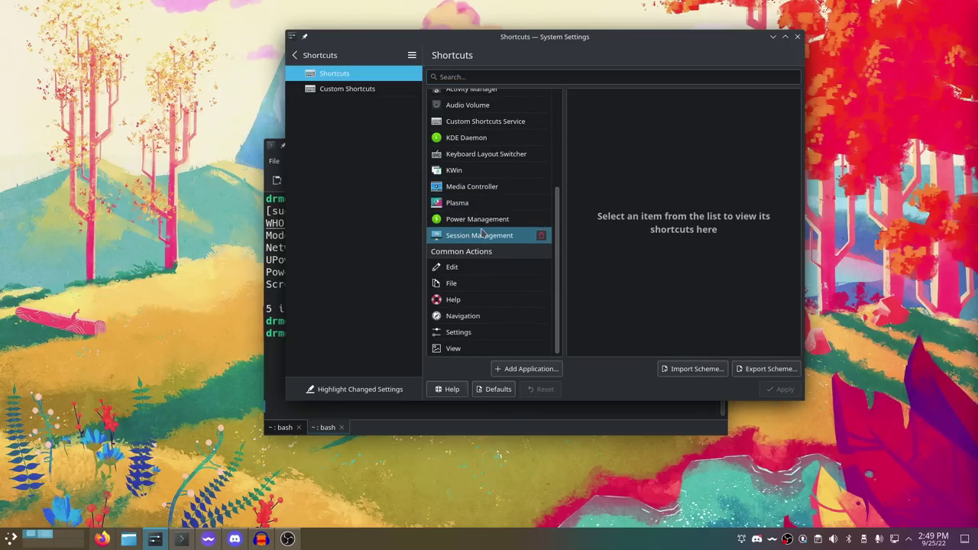
{"action": "scroll", "coordinate": [480, 221], "scroll_direction": "up", "scroll_amount": 1}
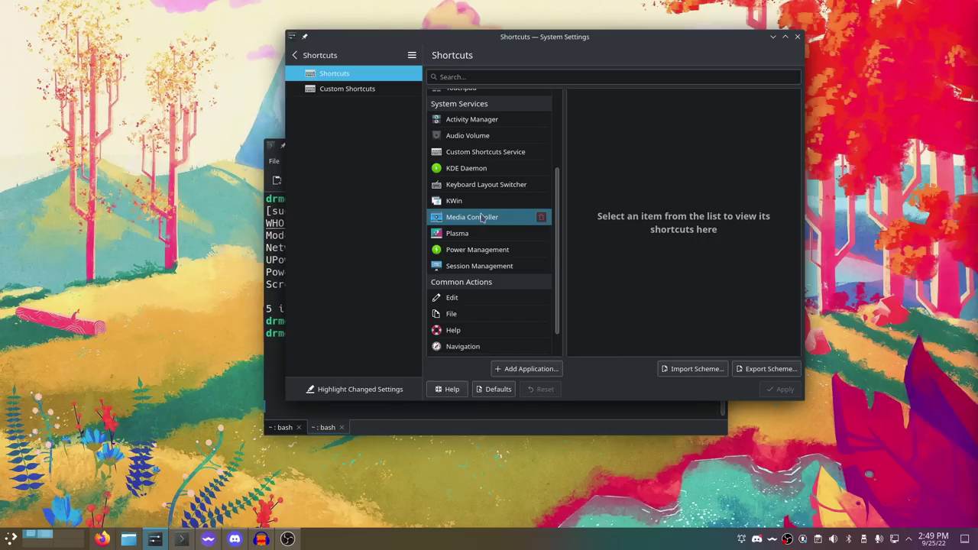
{"action": "left_click", "coordinate": [482, 201]}
{"action": "scroll", "coordinate": [598, 199], "scroll_direction": "down", "scroll_amount": 10}
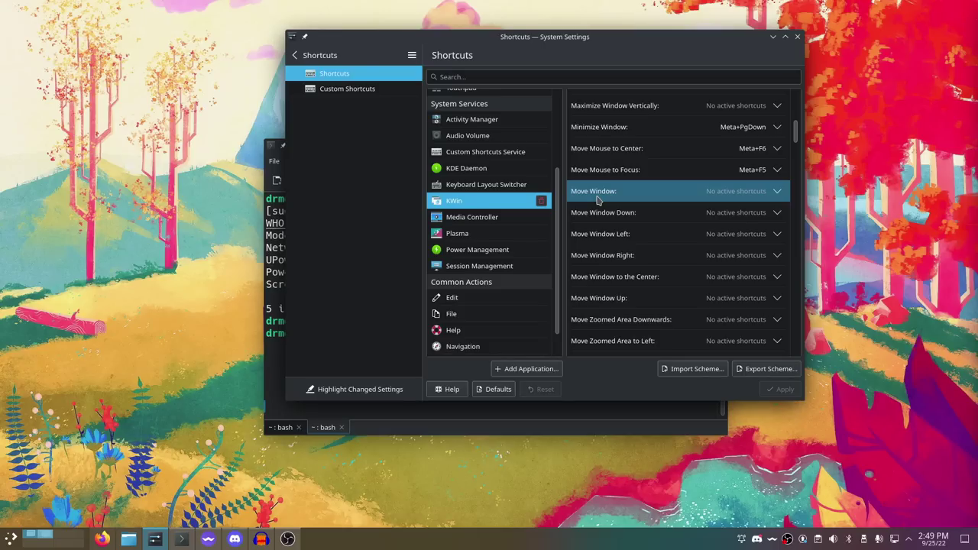
{"action": "scroll", "coordinate": [598, 199], "scroll_direction": "down", "scroll_amount": 5}
{"action": "scroll", "coordinate": [598, 199], "scroll_direction": "down", "scroll_amount": 2}
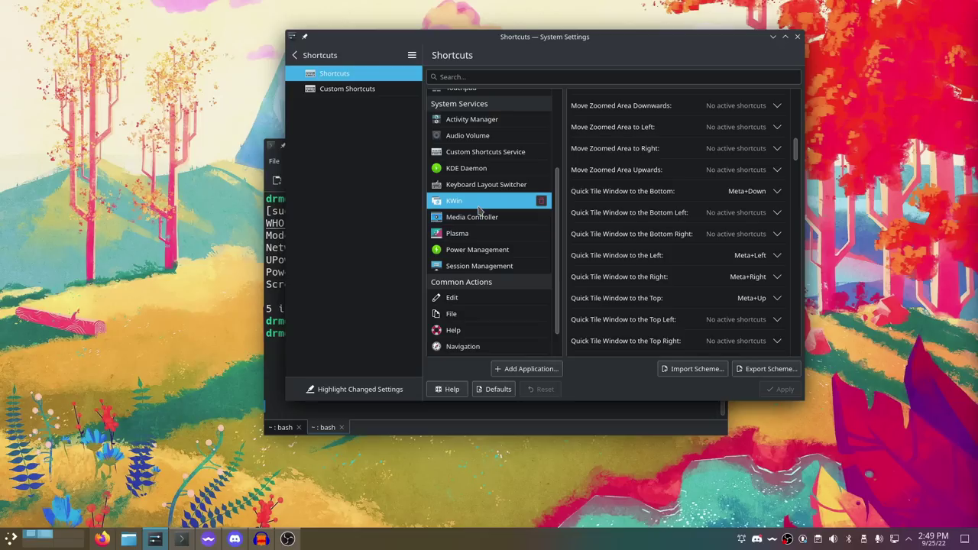
{"action": "scroll", "coordinate": [489, 209], "scroll_direction": "up", "scroll_amount": 2}
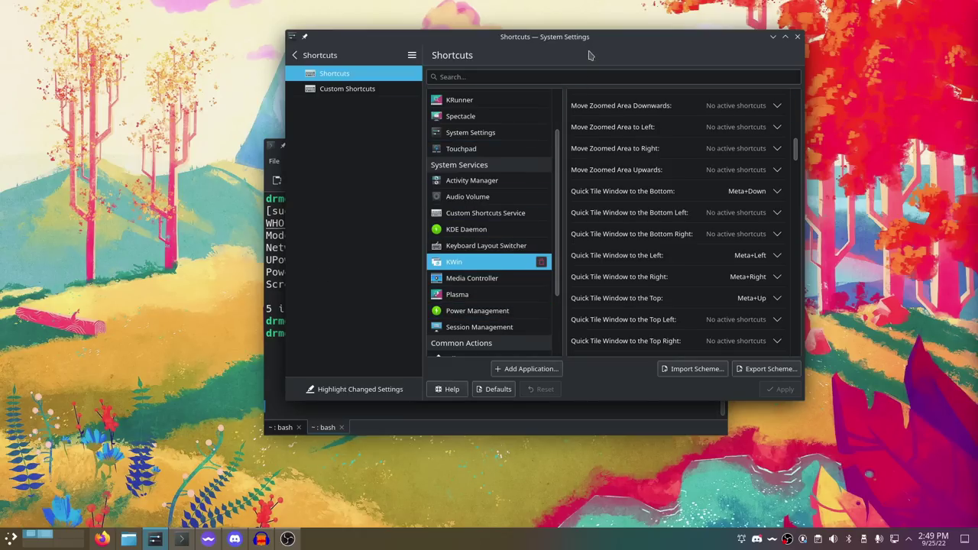
{"action": "left_click_drag", "start_coordinate": [586, 36], "coordinate": [507, 58]}
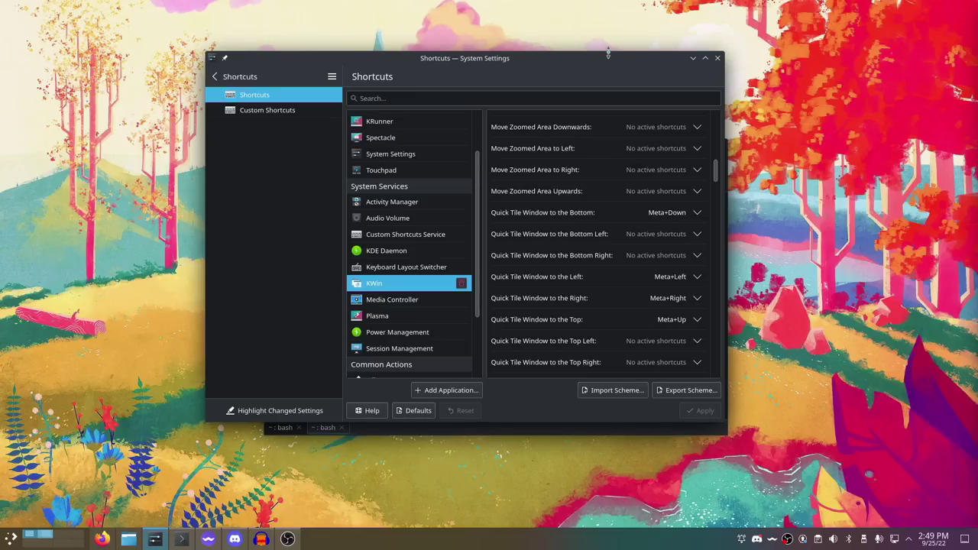
{"action": "key", "text": "ctrl+q"}
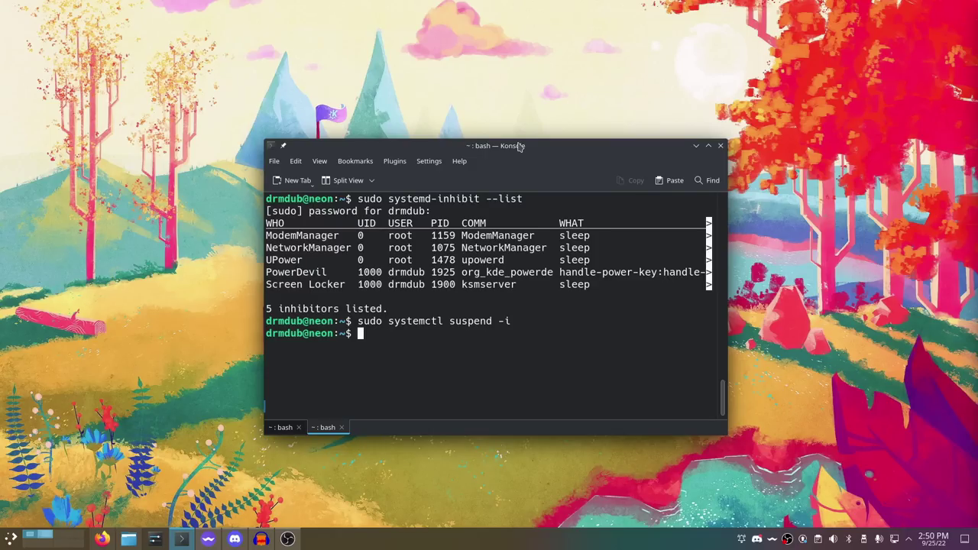
Open the downloadable global themes in System Settings and sort them by highest rated first.
{"action": "left_click", "coordinate": [155, 538]}
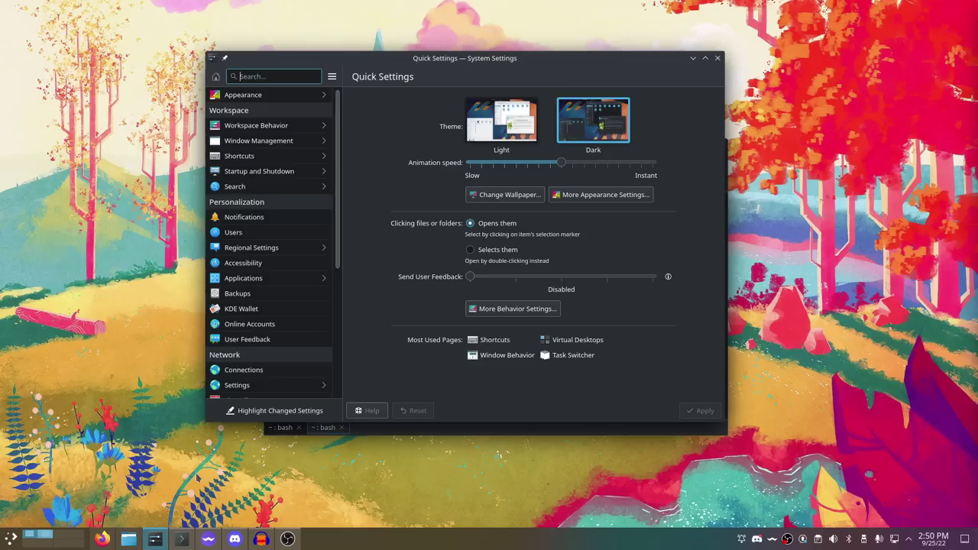
{"action": "left_click", "coordinate": [298, 93]}
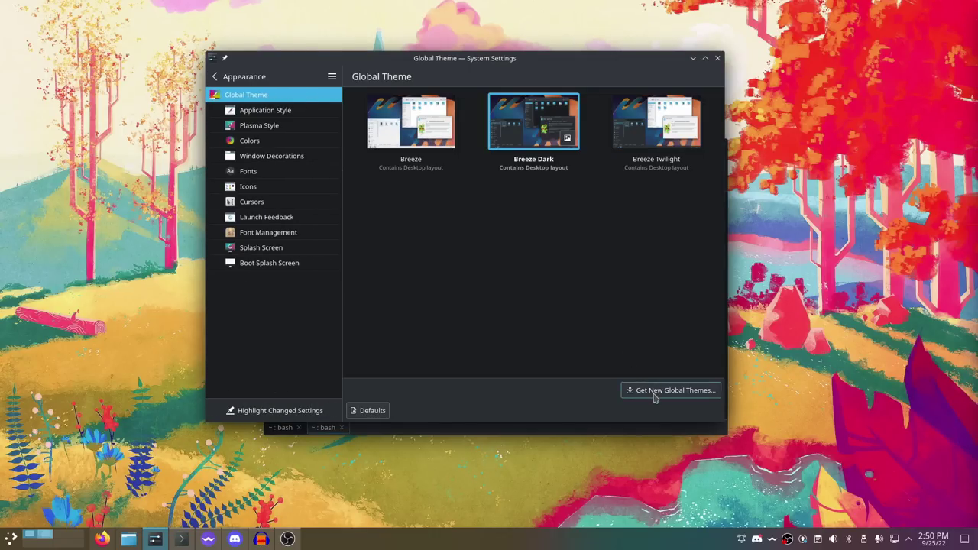
{"action": "left_click", "coordinate": [653, 391]}
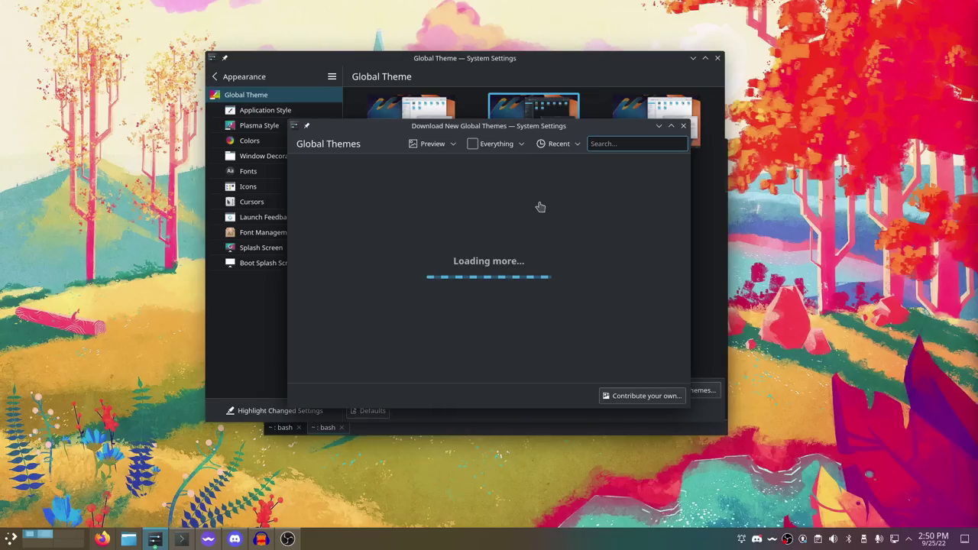
{"action": "left_click", "coordinate": [575, 144]}
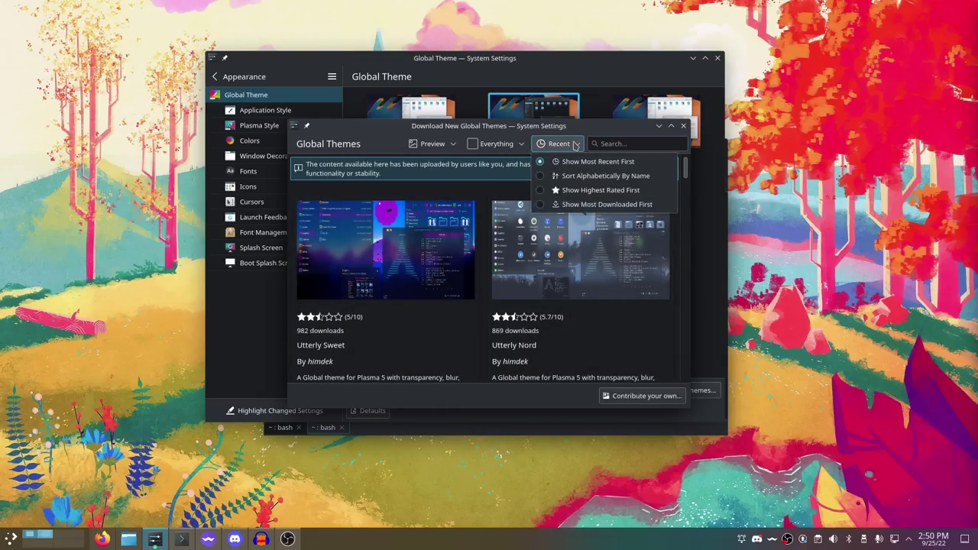
{"action": "left_click", "coordinate": [575, 190]}
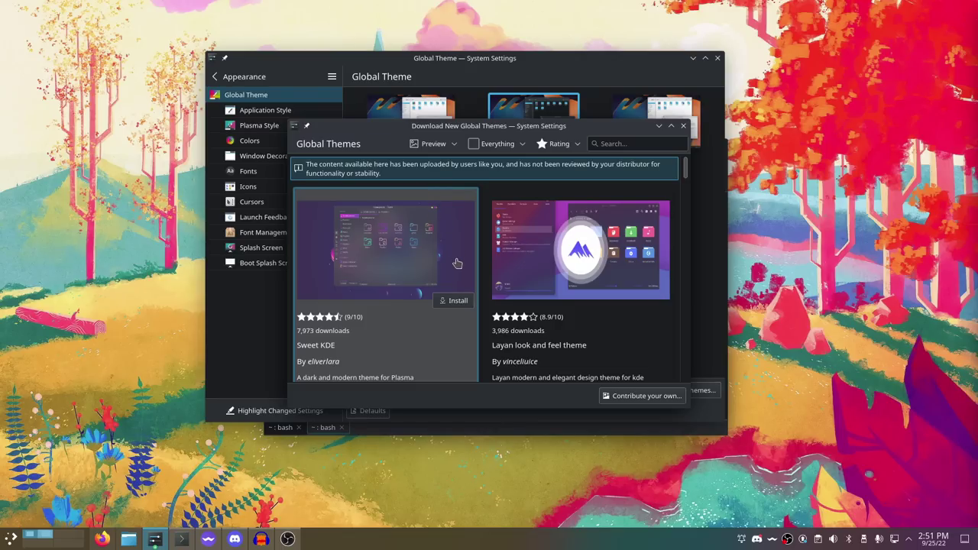
Install the Sweet KDE global theme, dismissing the SDDM authentication request and the Dolphin crash report.
{"action": "left_click", "coordinate": [456, 302]}
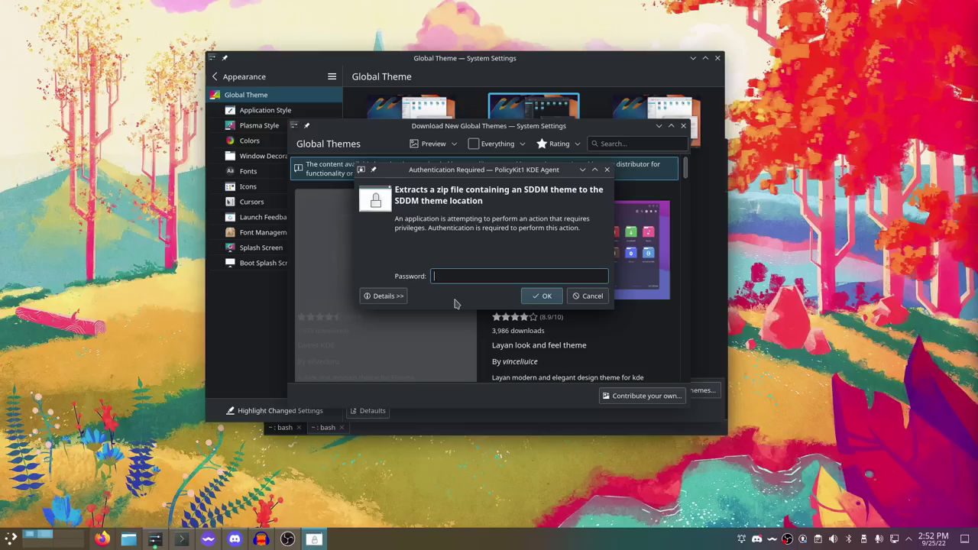
{"action": "key", "text": "Escape"}
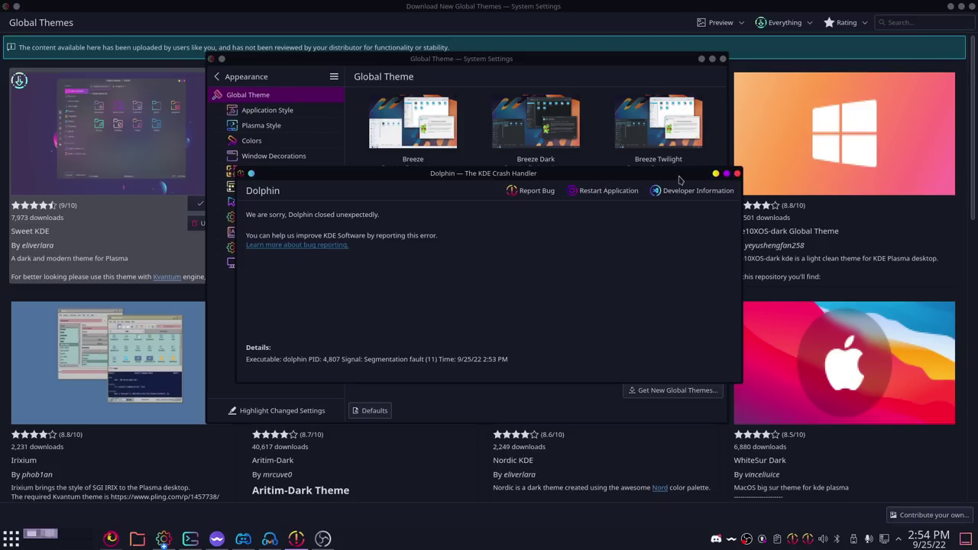
{"action": "left_click", "coordinate": [737, 173]}
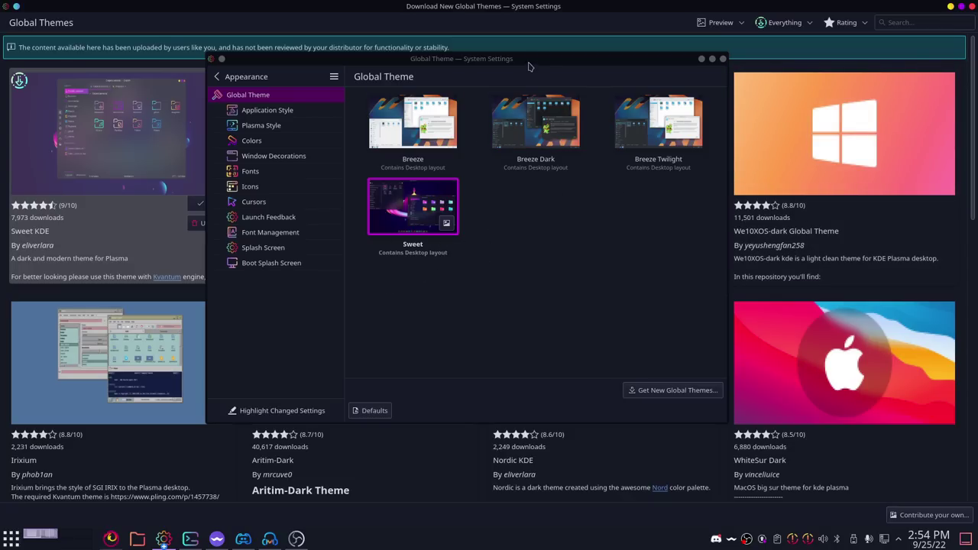
Close the global theme download window and reposition the System Settings window around the middle of the desktop.
{"action": "left_click_drag", "start_coordinate": [532, 59], "coordinate": [563, 154]}
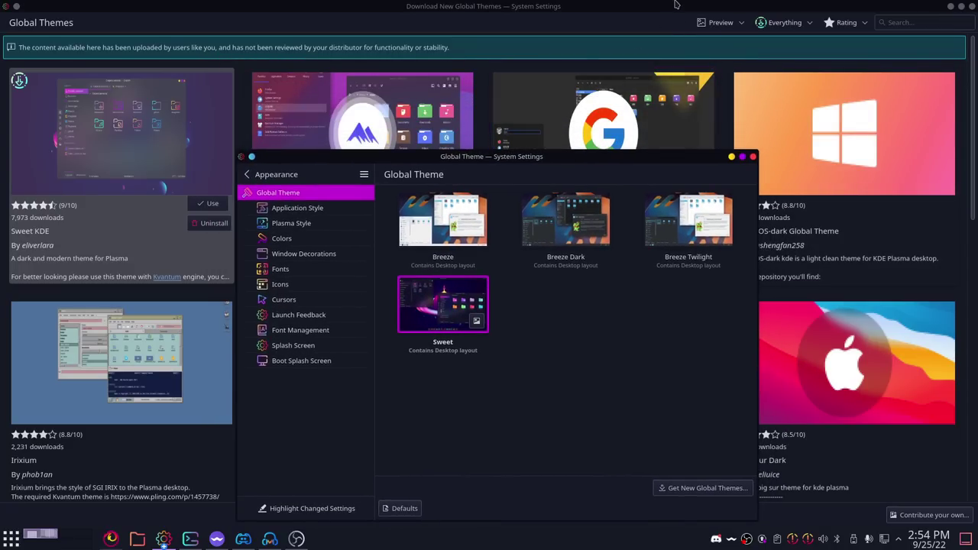
{"action": "left_click_drag", "start_coordinate": [680, 7], "coordinate": [406, 107]}
{"action": "left_click", "coordinate": [491, 106]}
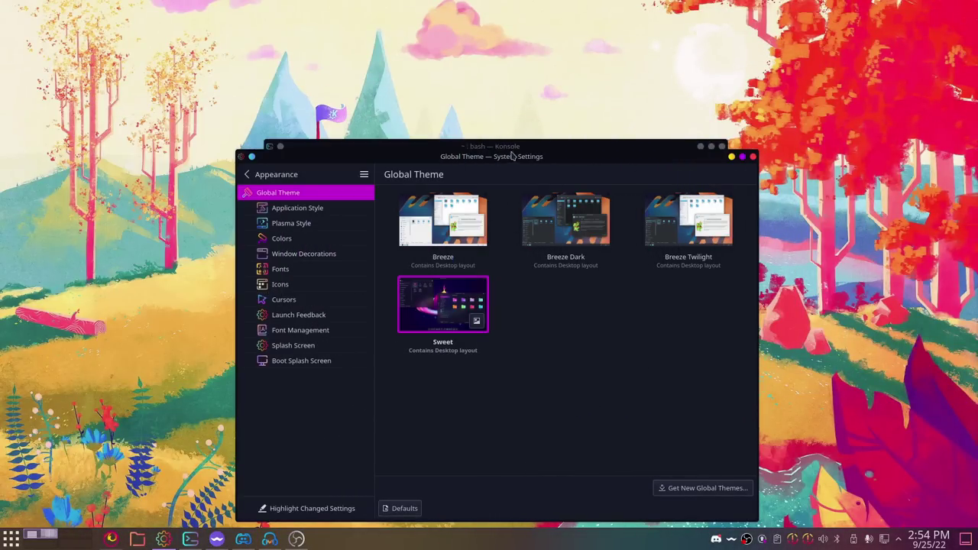
{"action": "left_click_drag", "start_coordinate": [510, 155], "coordinate": [508, 82]}
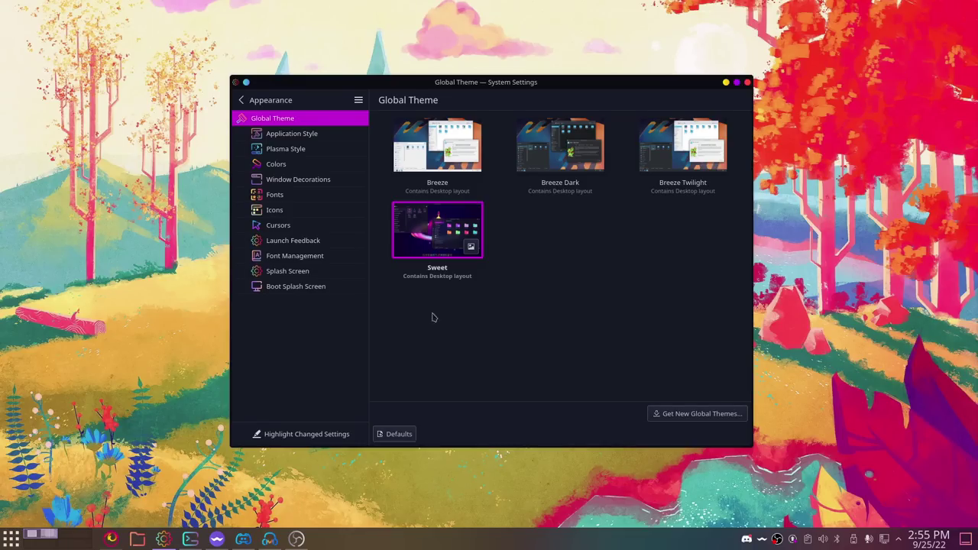
Open the application launcher and look through the full alphabetical list of installed applications.
{"action": "left_click", "coordinate": [13, 541]}
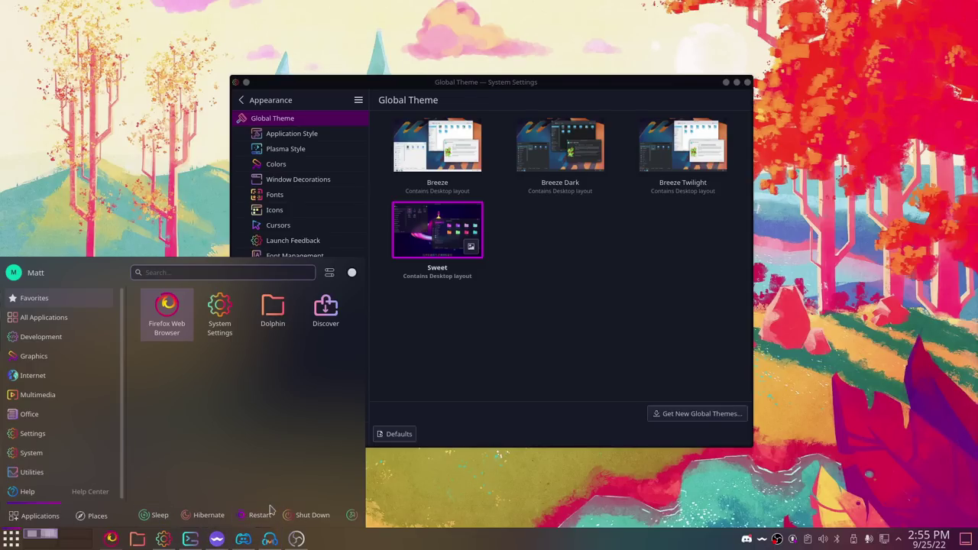
{"action": "left_click", "coordinate": [42, 321]}
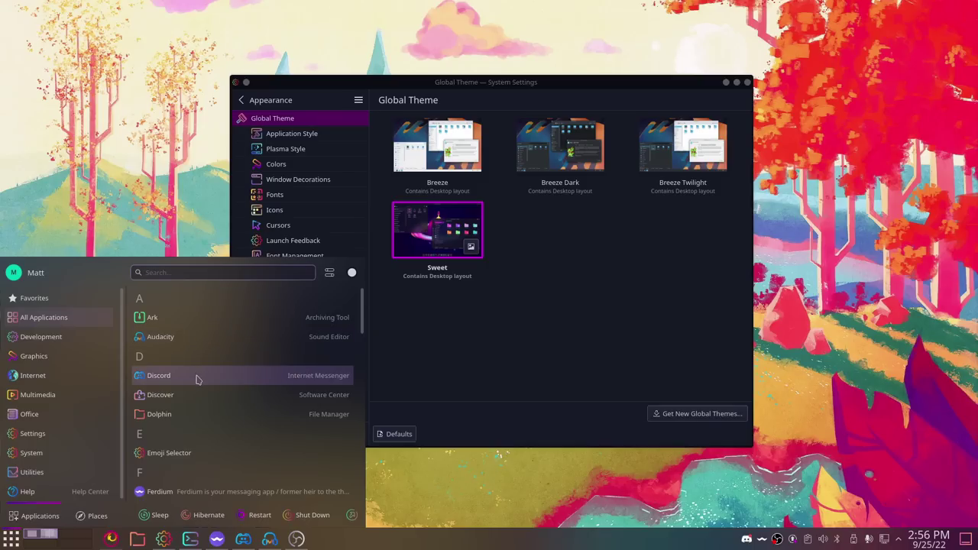
{"action": "scroll", "coordinate": [194, 393], "scroll_direction": "down", "scroll_amount": 2}
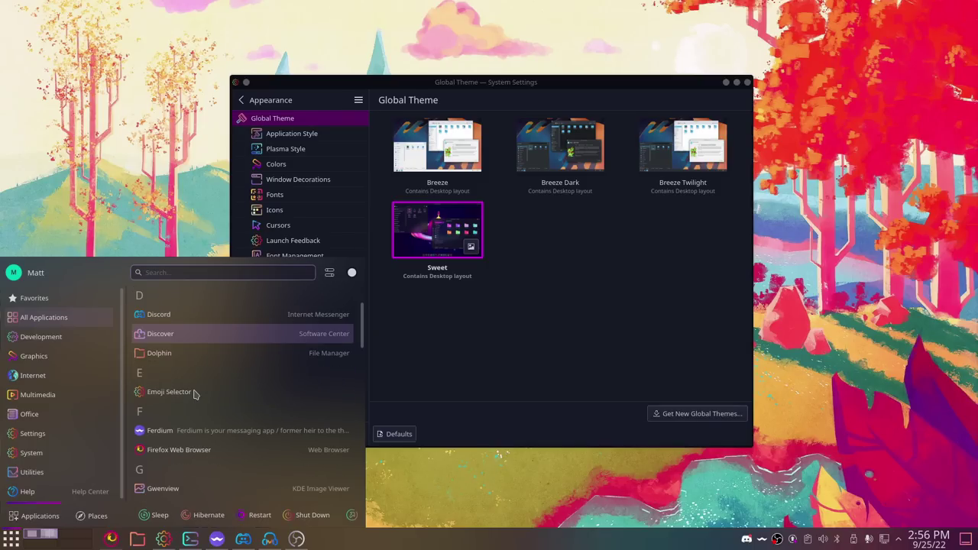
{"action": "scroll", "coordinate": [194, 394], "scroll_direction": "down", "scroll_amount": 1}
{"action": "scroll", "coordinate": [194, 393], "scroll_direction": "down", "scroll_amount": 1}
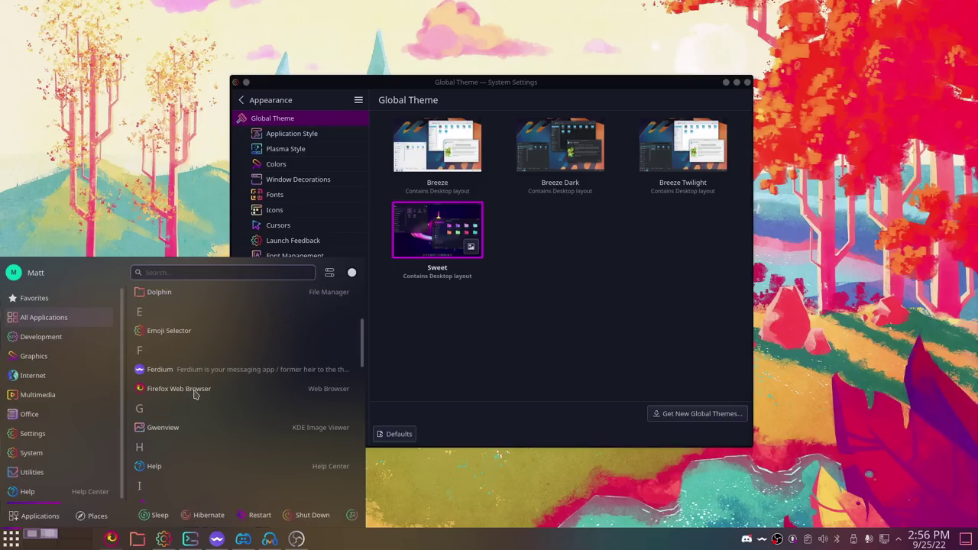
{"action": "scroll", "coordinate": [194, 394], "scroll_direction": "down", "scroll_amount": 4}
{"action": "scroll", "coordinate": [194, 393], "scroll_direction": "down", "scroll_amount": 2}
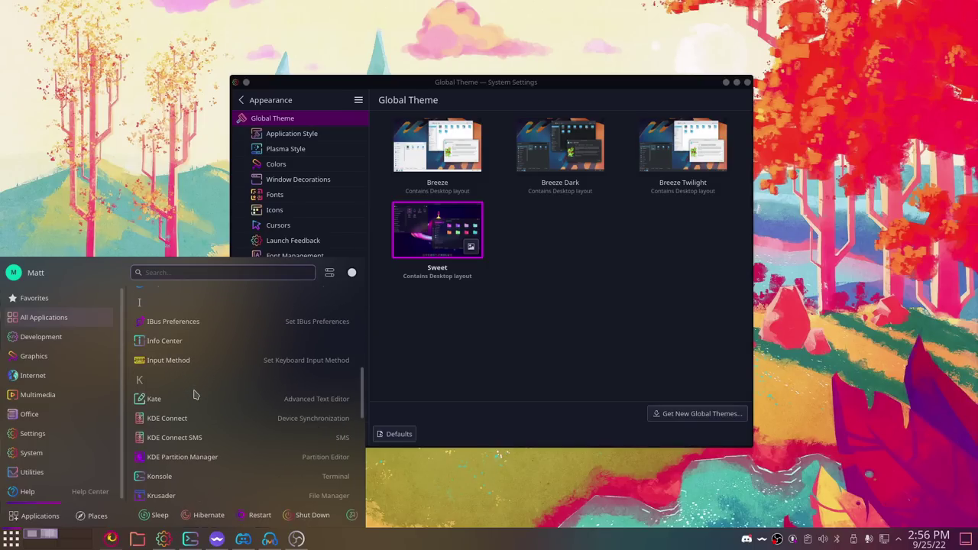
{"action": "scroll", "coordinate": [194, 395], "scroll_direction": "down", "scroll_amount": 2}
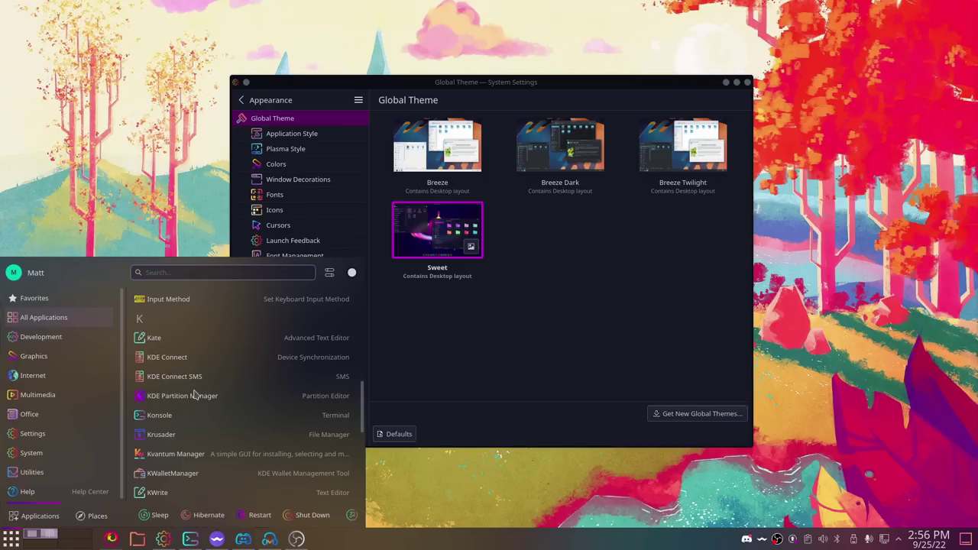
{"action": "scroll", "coordinate": [191, 449], "scroll_direction": "down", "scroll_amount": 1}
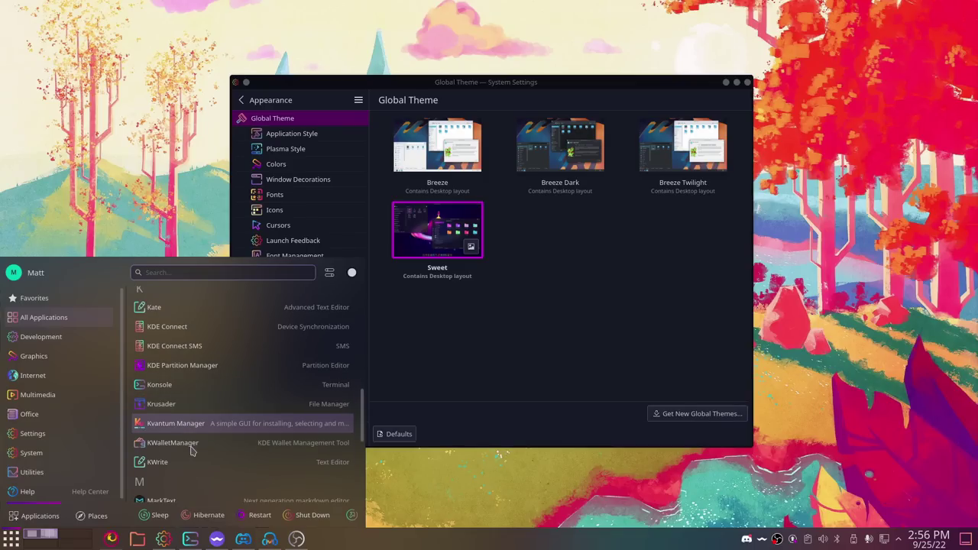
{"action": "scroll", "coordinate": [187, 458], "scroll_direction": "down", "scroll_amount": 2}
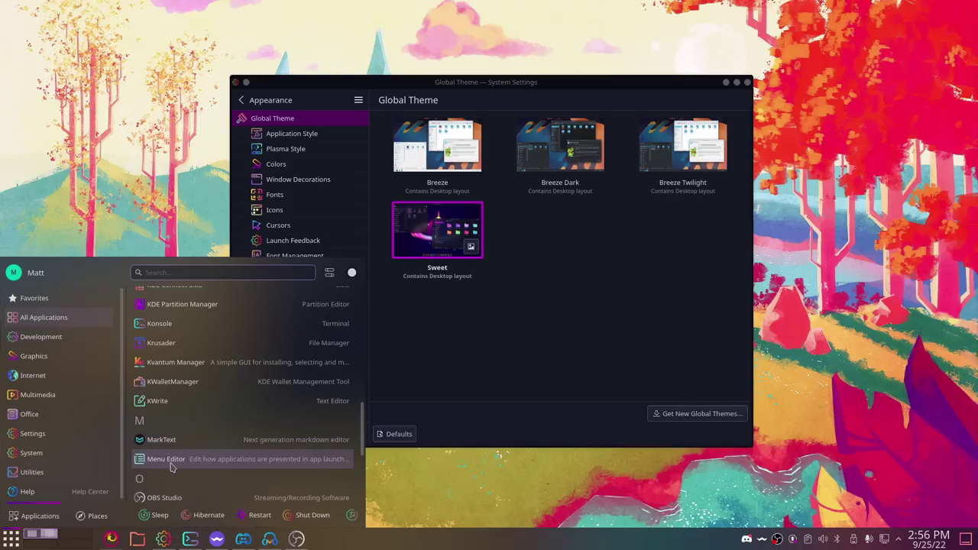
{"action": "scroll", "coordinate": [174, 462], "scroll_direction": "down", "scroll_amount": 2}
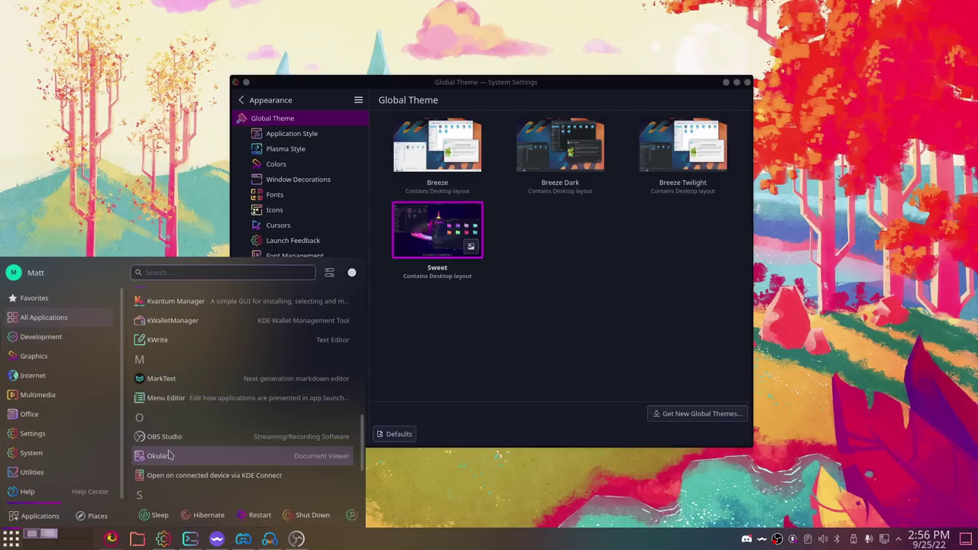
{"action": "scroll", "coordinate": [170, 462], "scroll_direction": "down", "scroll_amount": 2}
{"action": "scroll", "coordinate": [169, 457], "scroll_direction": "down", "scroll_amount": 2}
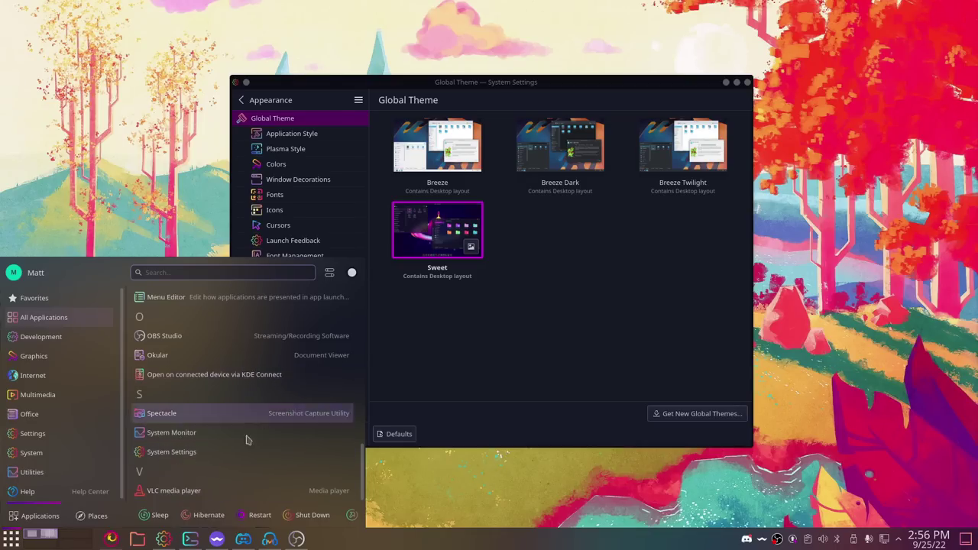
{"action": "scroll", "coordinate": [229, 489], "scroll_direction": "up", "scroll_amount": 3}
{"action": "scroll", "coordinate": [207, 488], "scroll_direction": "up", "scroll_amount": 3}
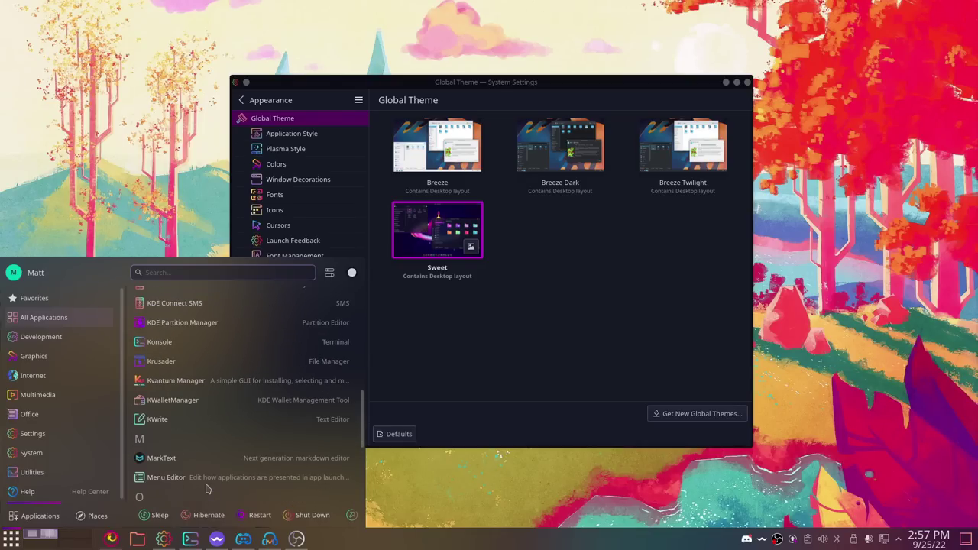
{"action": "scroll", "coordinate": [207, 489], "scroll_direction": "up", "scroll_amount": 9}
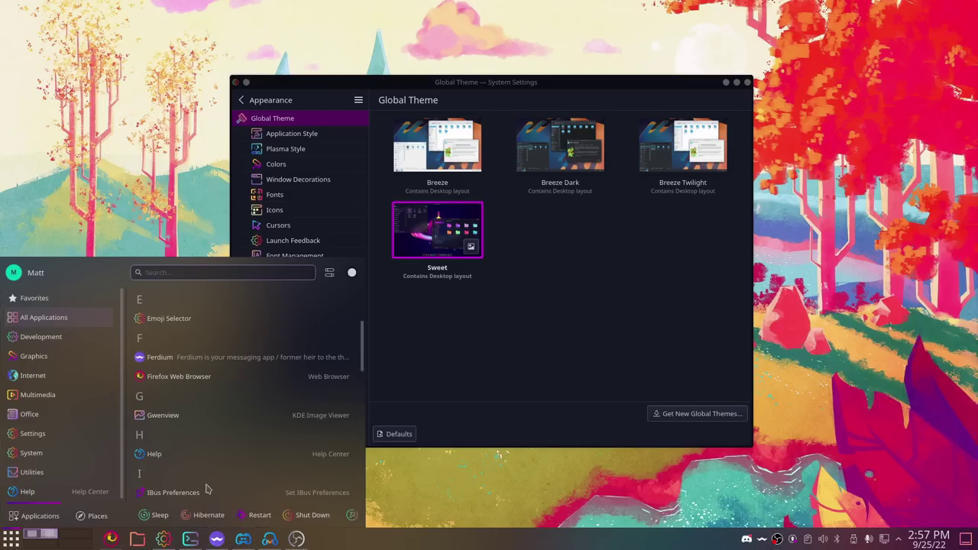